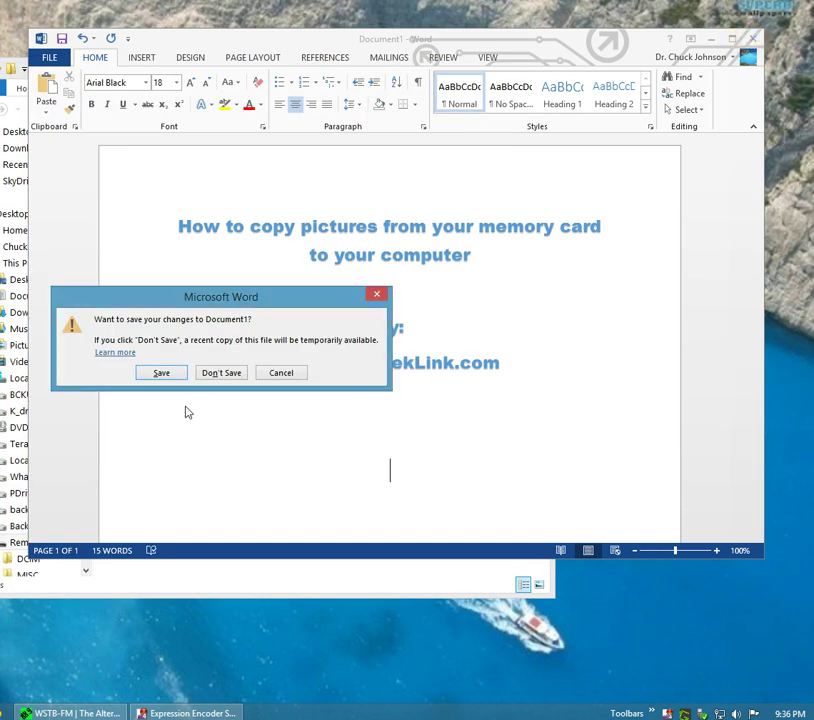
# - Discard the Word document and centre the Removable Disk (M:) window showing DCIM and MISC
pyautogui.click(234, 376)
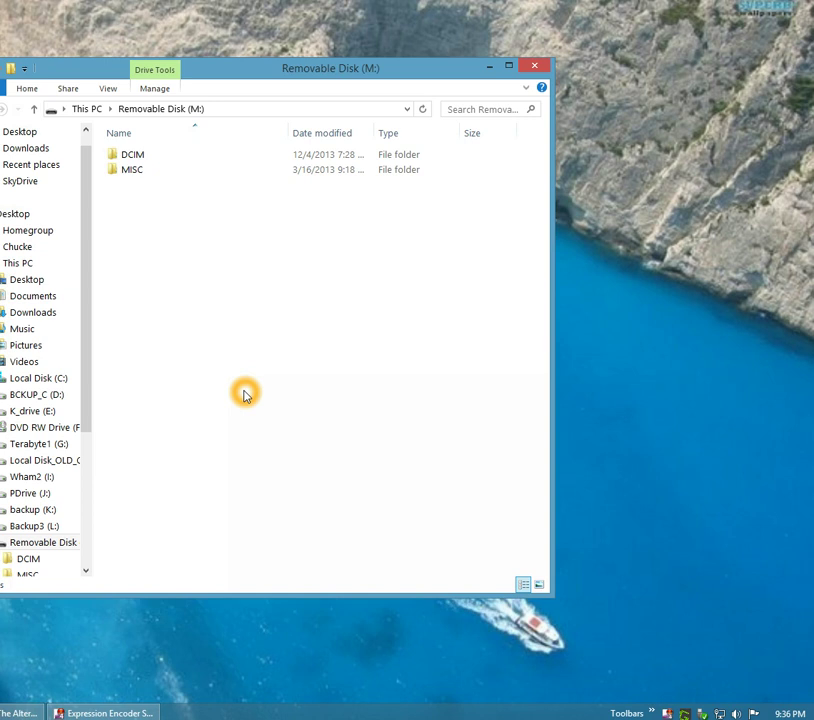
pyautogui.moveTo(291, 69); pyautogui.dragTo(393, 67)
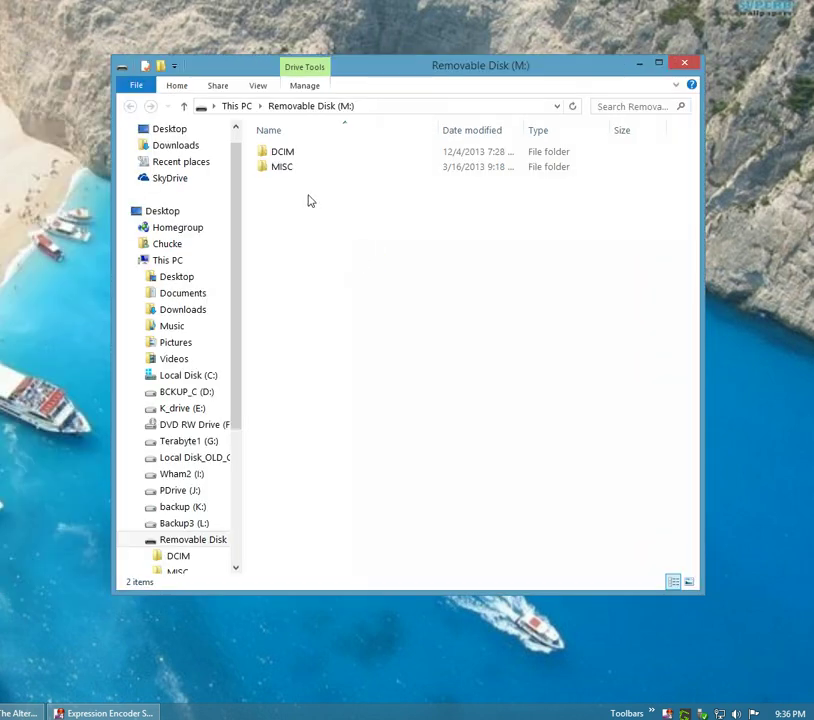
pyautogui.click(314, 164)
pyautogui.click(305, 184)
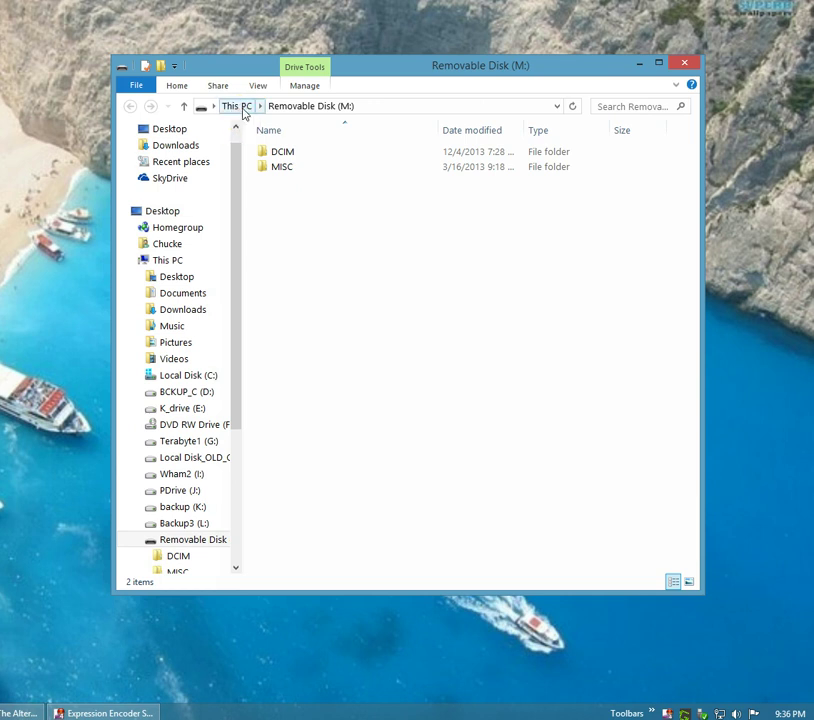
pyautogui.click(243, 110)
pyautogui.click(303, 113)
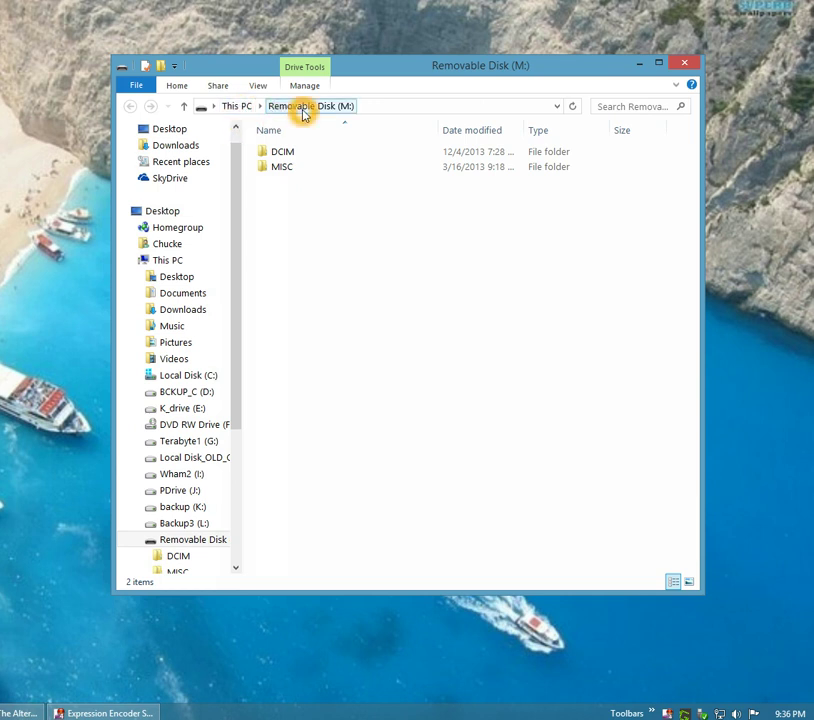
pyautogui.click(310, 112)
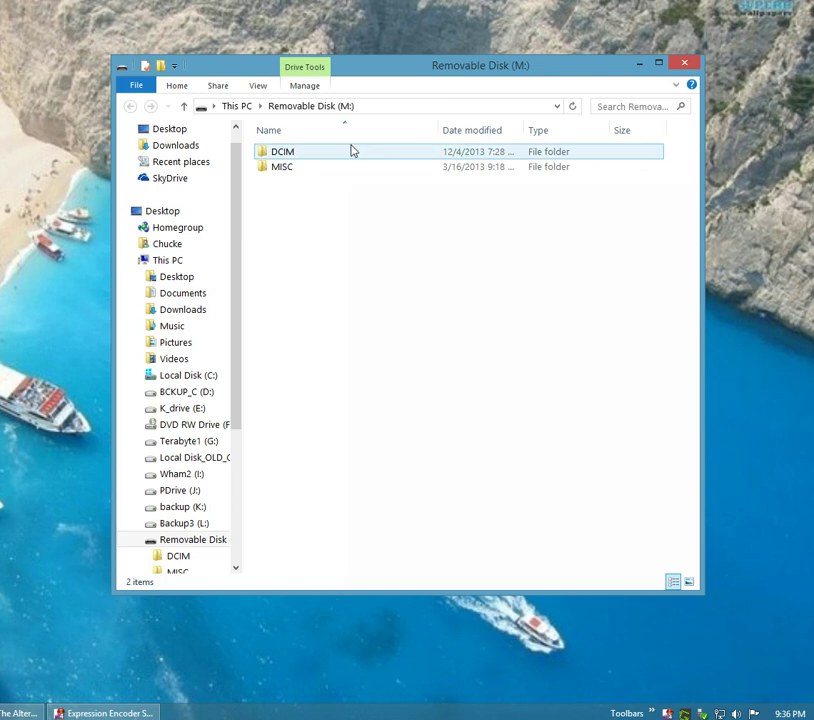
pyautogui.click(329, 189)
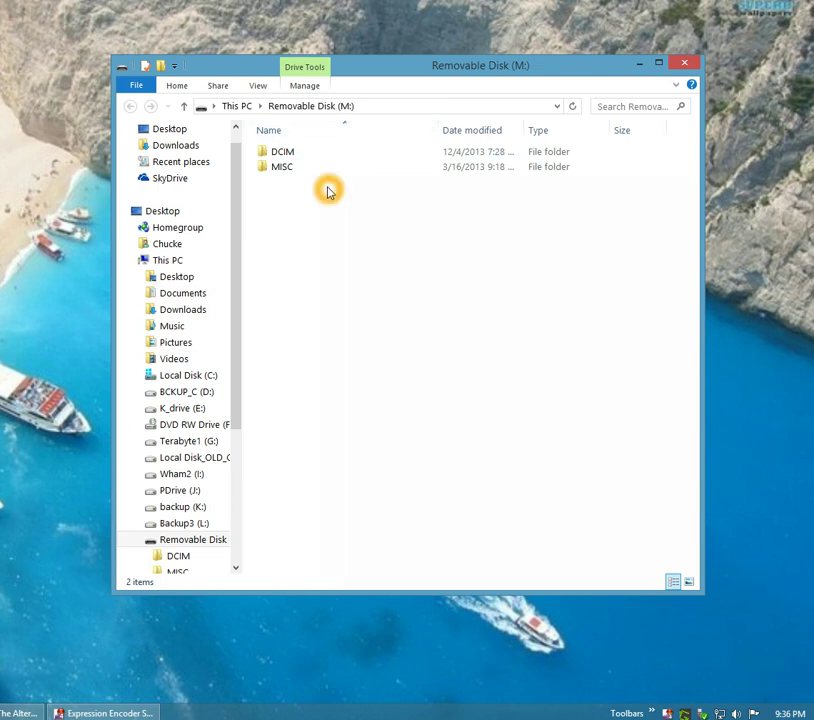
# - Select the DCIM folder on Removable Disk (M:)
pyautogui.click(281, 220)
pyautogui.click(277, 221)
pyautogui.click(287, 154)
pyautogui.click(292, 212)
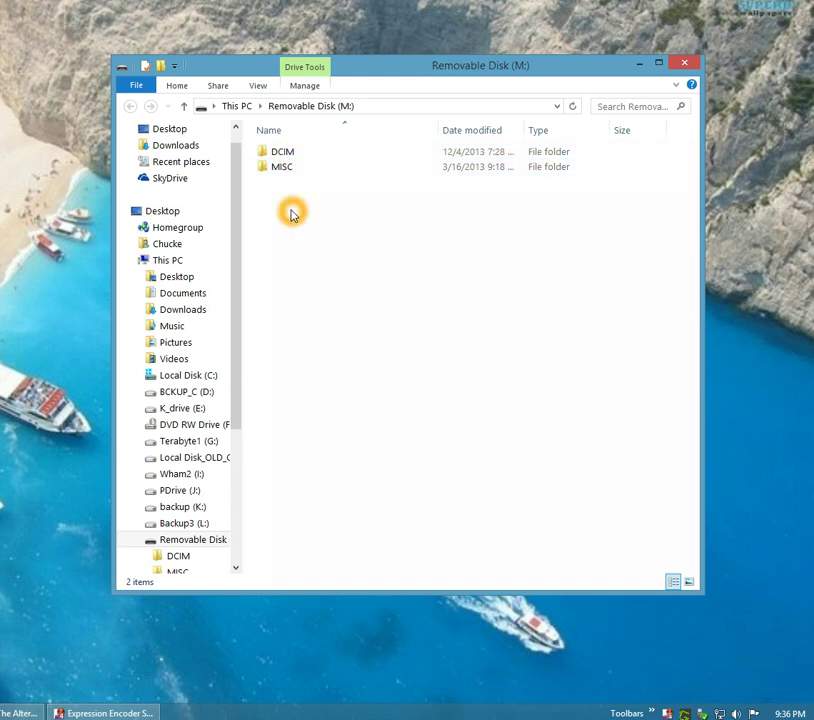
pyautogui.click(286, 158)
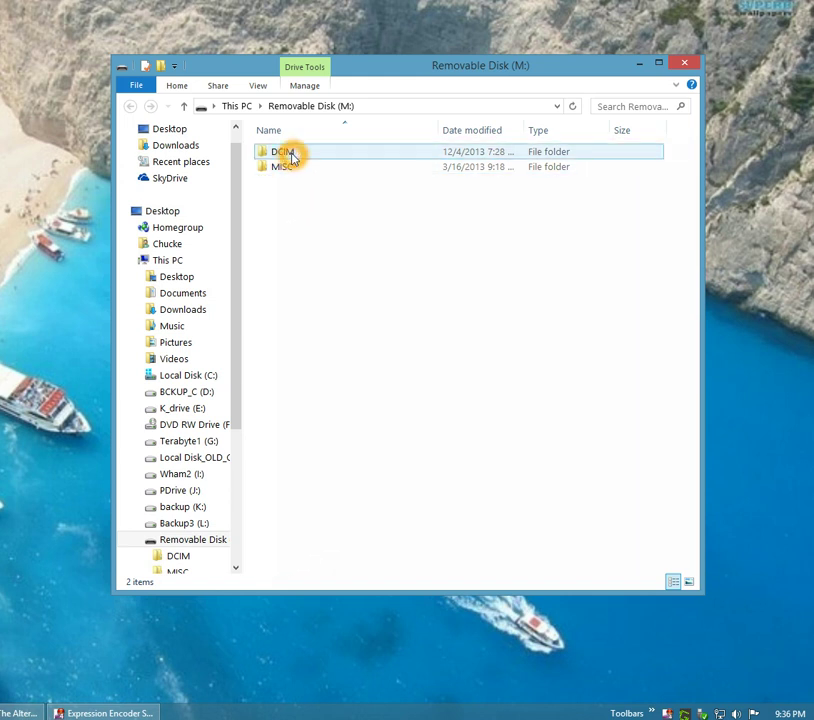
pyautogui.click(297, 180)
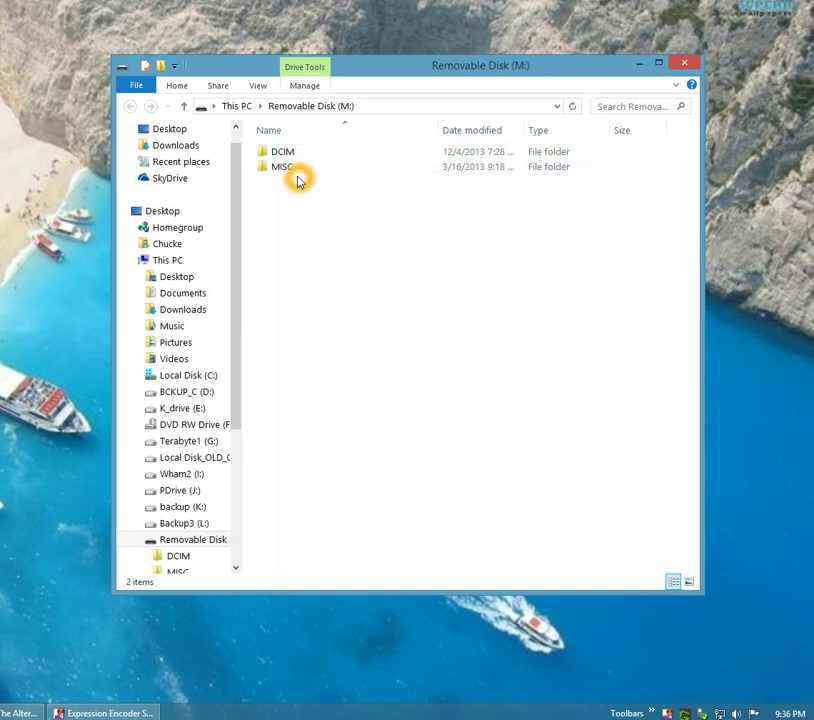
pyautogui.click(285, 155)
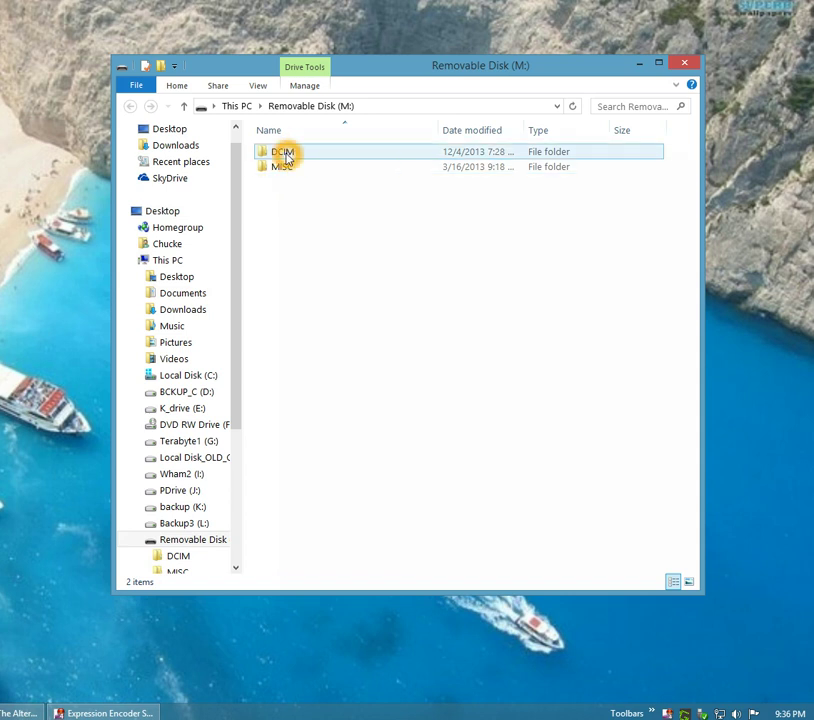
pyautogui.click(298, 278)
pyautogui.click(283, 211)
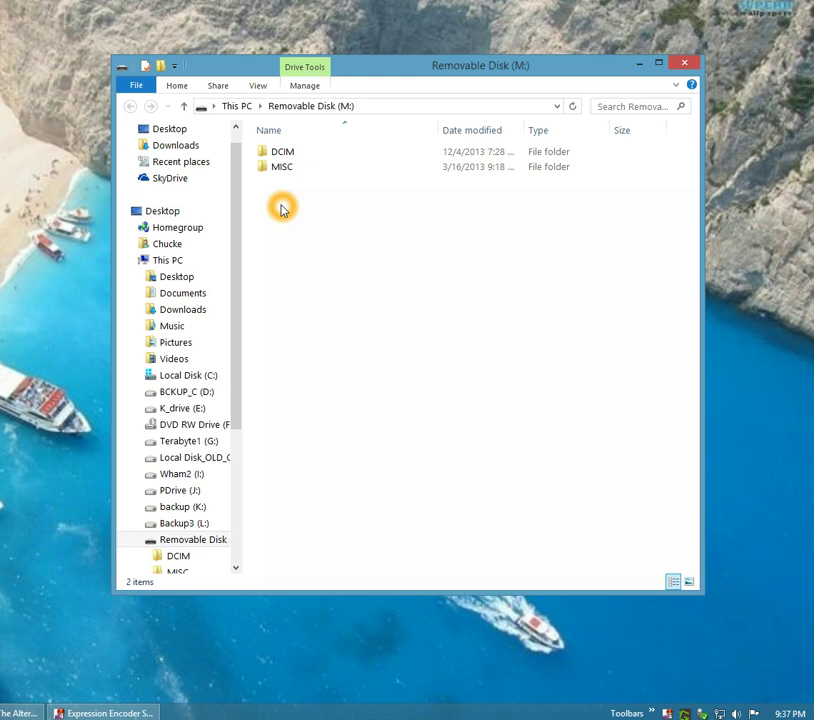
pyautogui.click(284, 156)
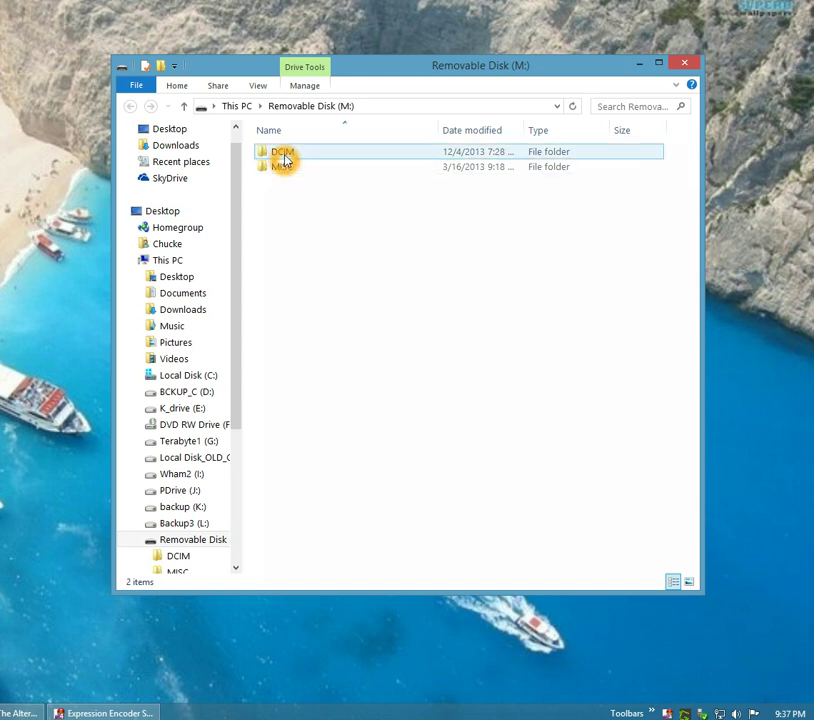
pyautogui.click(293, 240)
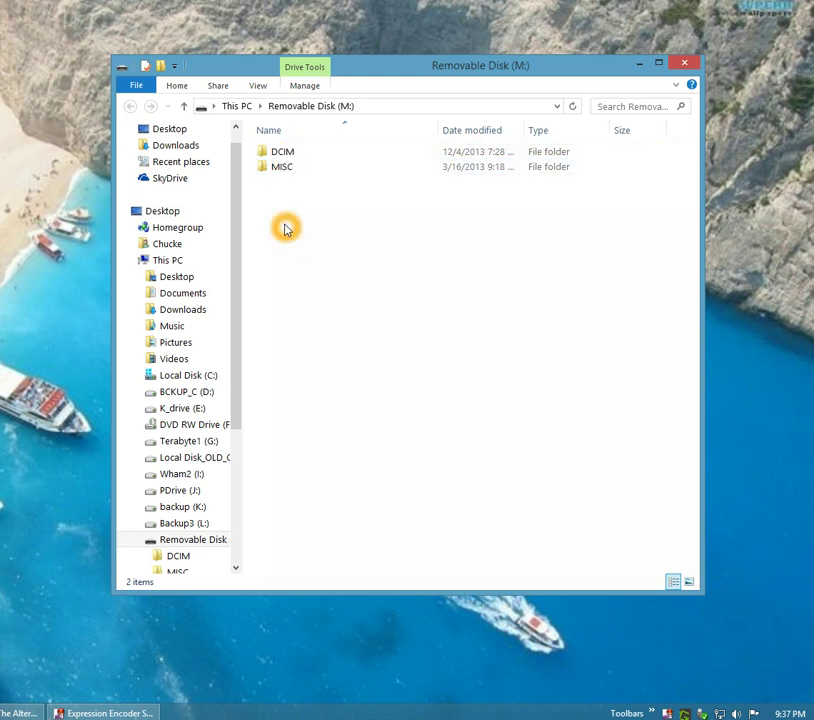
pyautogui.click(284, 225)
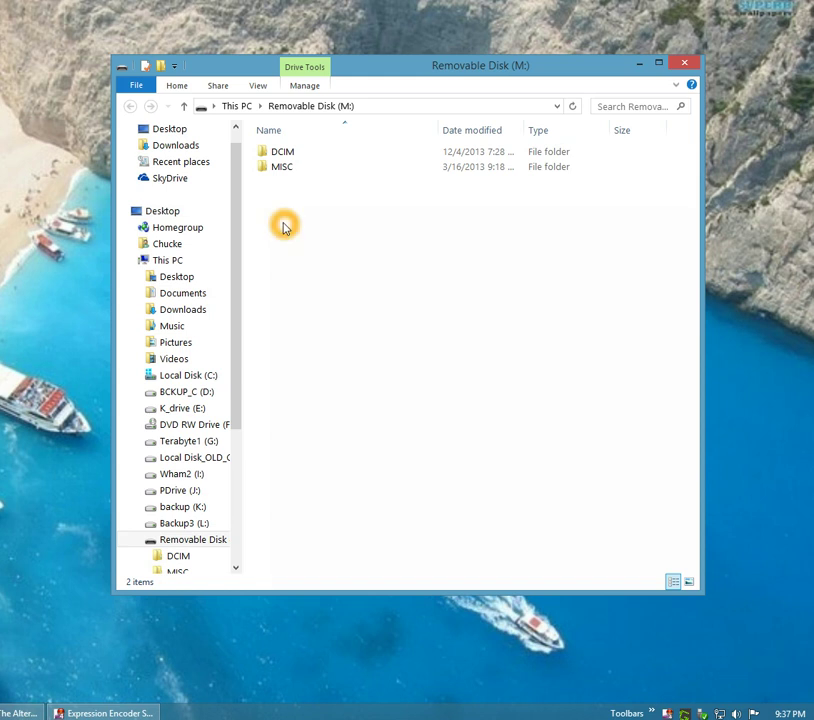
pyautogui.click(266, 155)
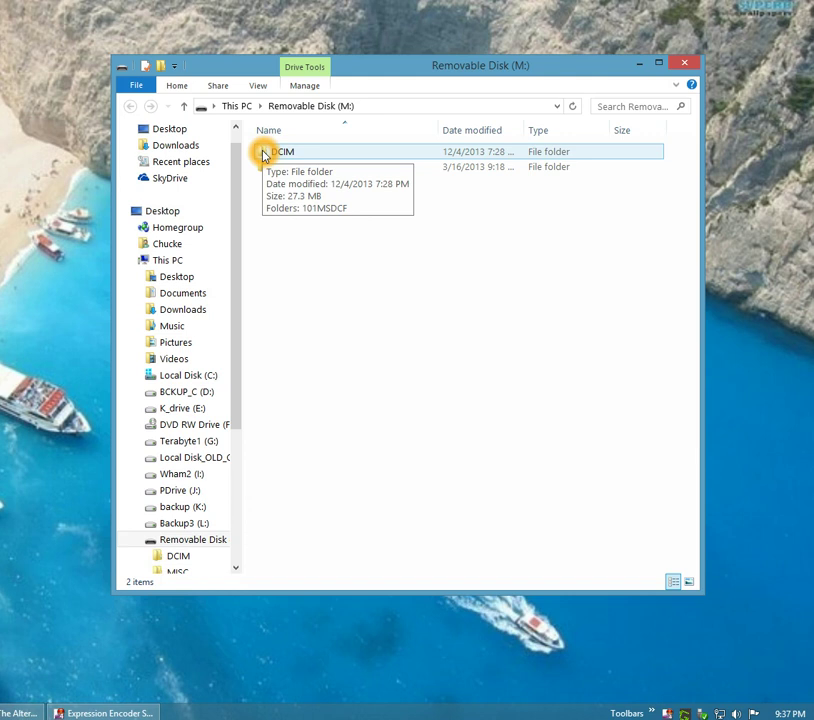
# - Choose Copy from the DCIM folder's right-click menu
pyautogui.rightClick(263, 155)
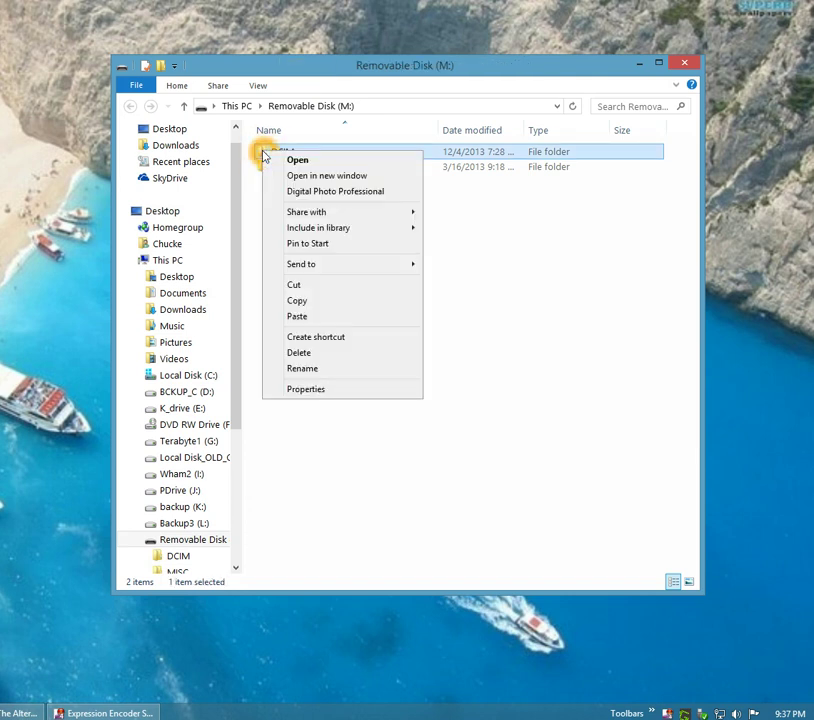
pyautogui.click(312, 303)
pyautogui.click(305, 304)
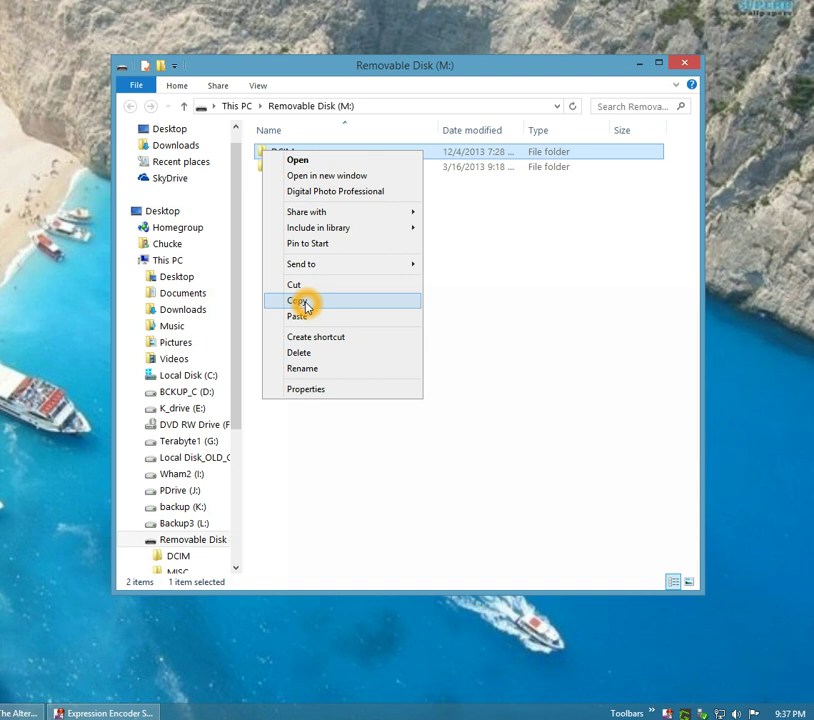
pyautogui.click(305, 304)
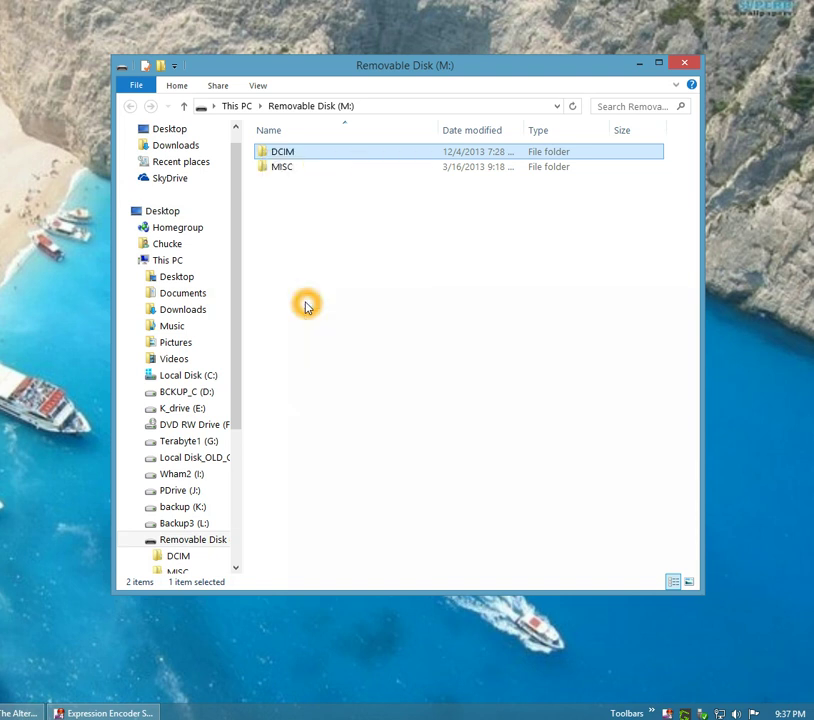
# - Open Pictures from the navigation pane and paste the copied DCIM folder into it
pyautogui.click(287, 154)
pyautogui.moveTo(155, 343); pyautogui.dragTo(282, 330)
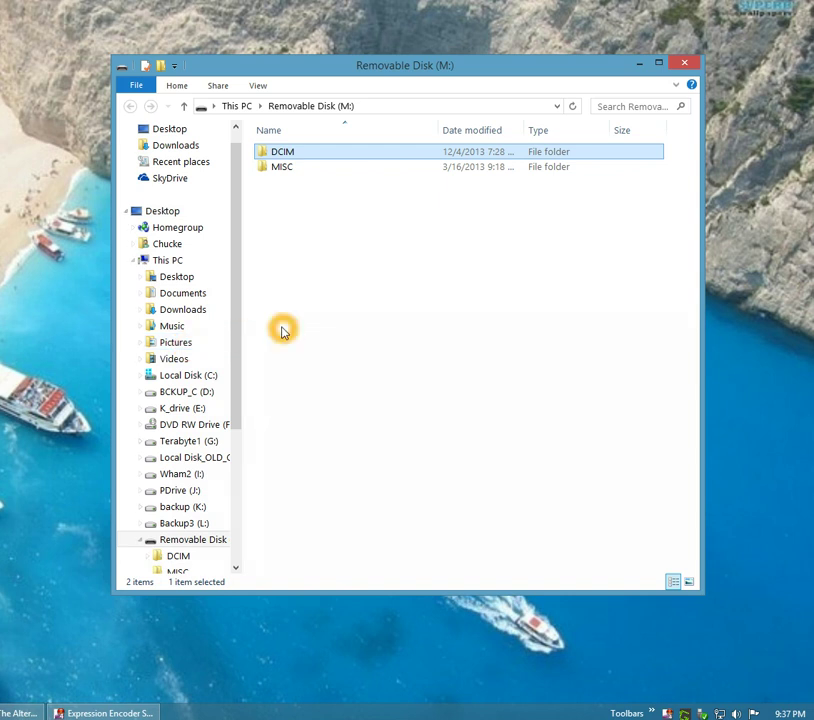
pyautogui.moveTo(176, 344); pyautogui.dragTo(175, 347)
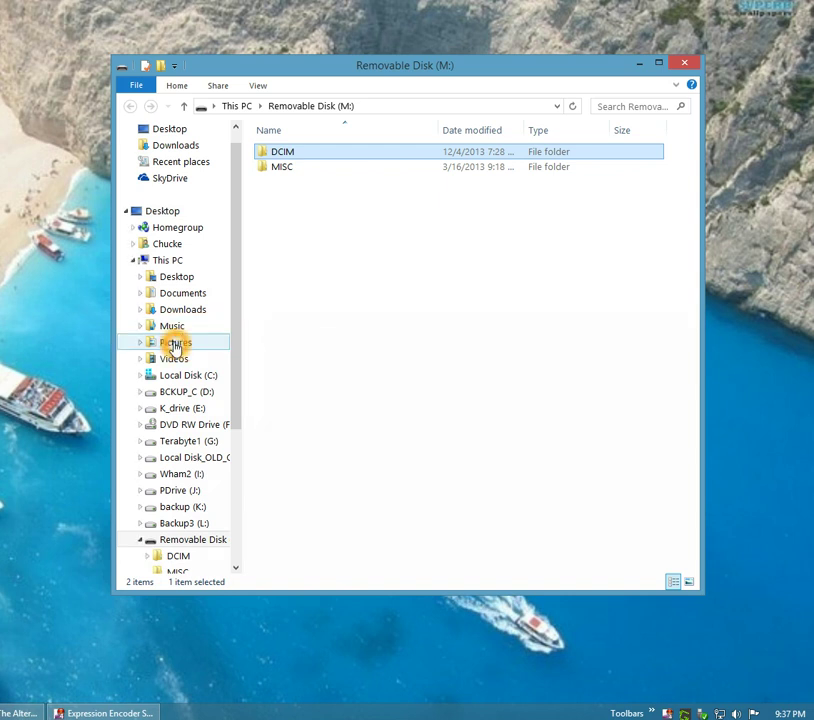
pyautogui.click(175, 345)
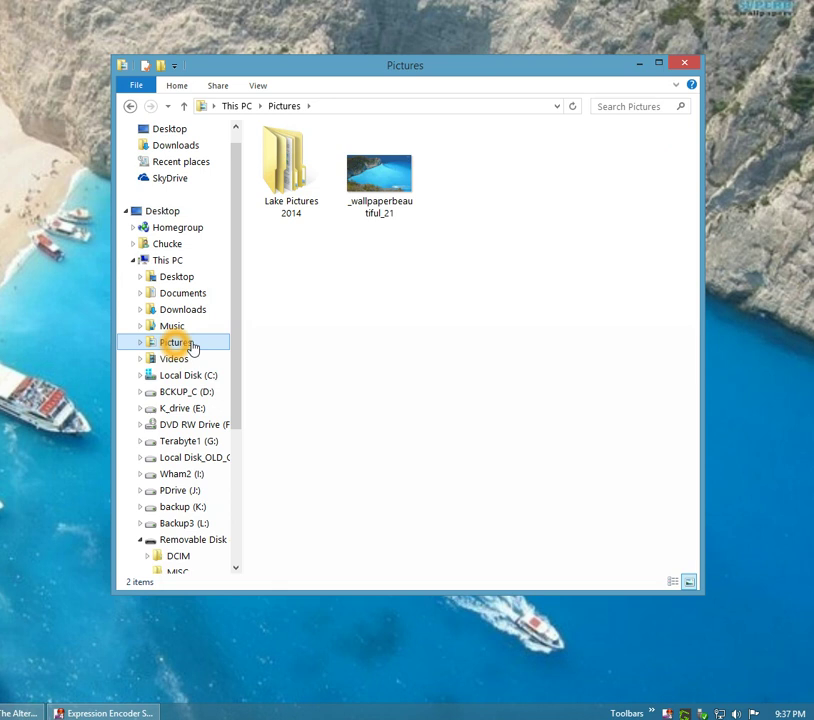
pyautogui.click(296, 284)
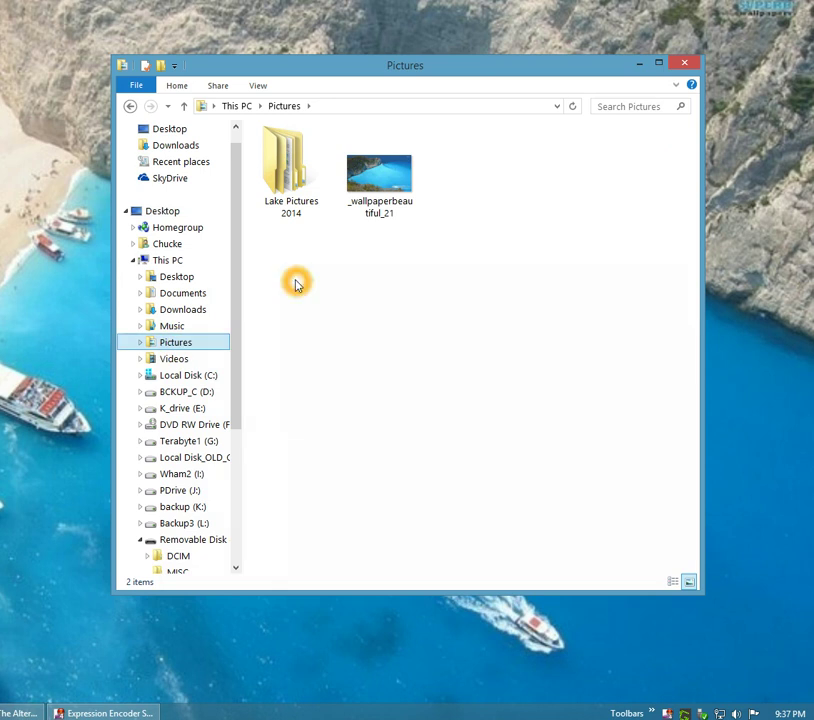
pyautogui.click(327, 296)
pyautogui.rightClick(315, 287)
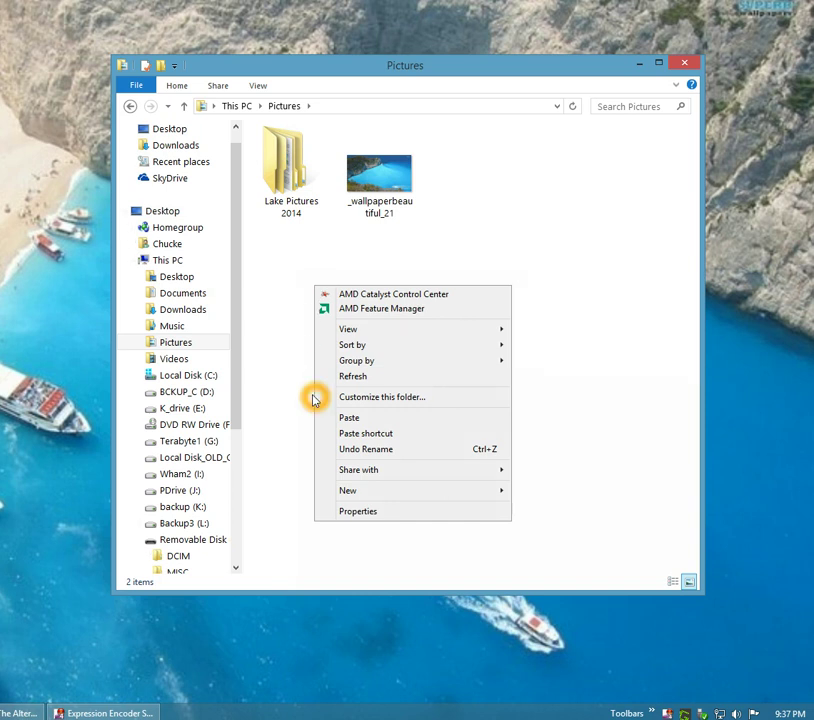
pyautogui.click(365, 420)
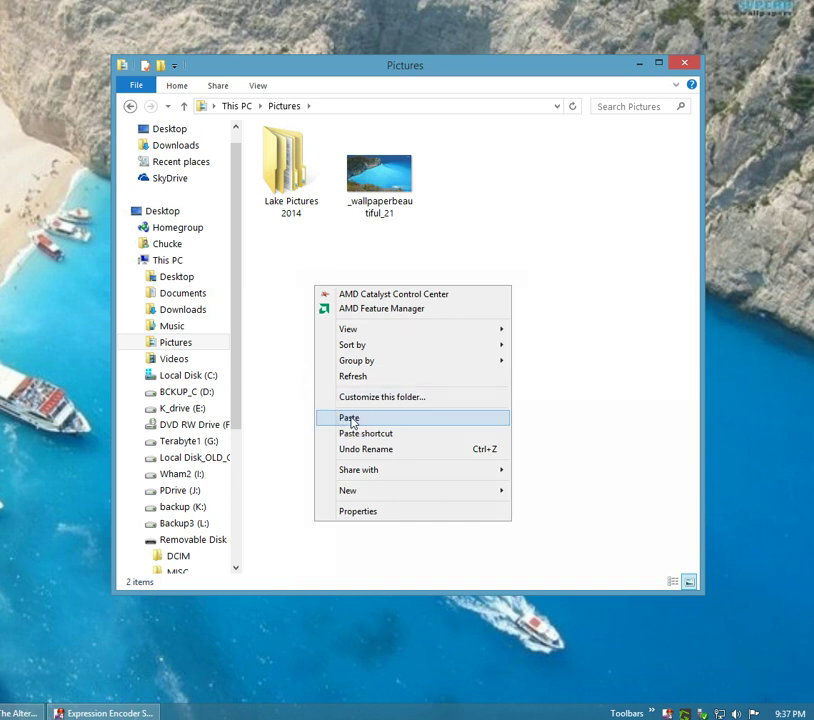
# - Move the copy progress window aside while the 55 items finish copying into Pictures
pyautogui.click(351, 421)
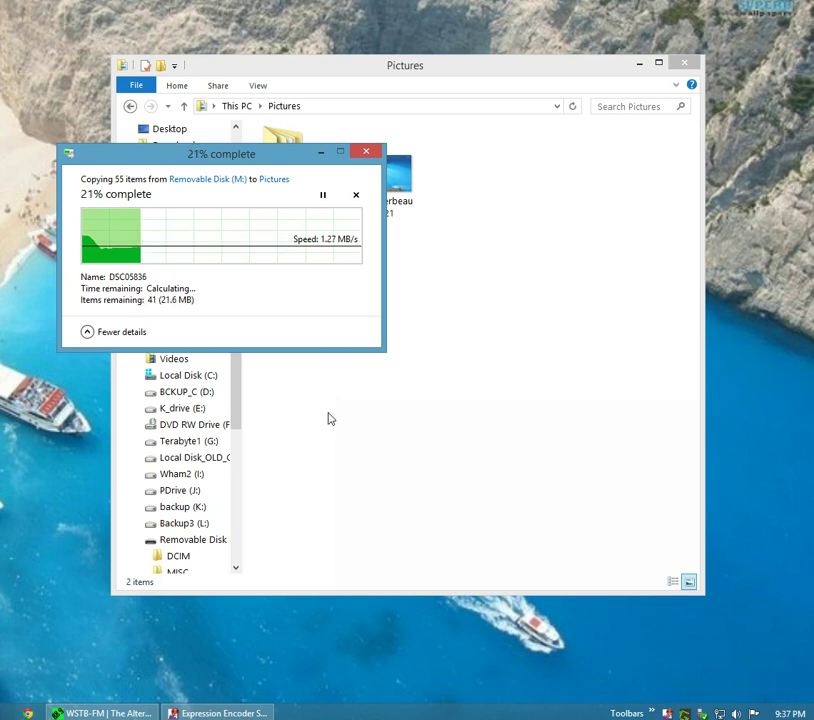
pyautogui.click(333, 399)
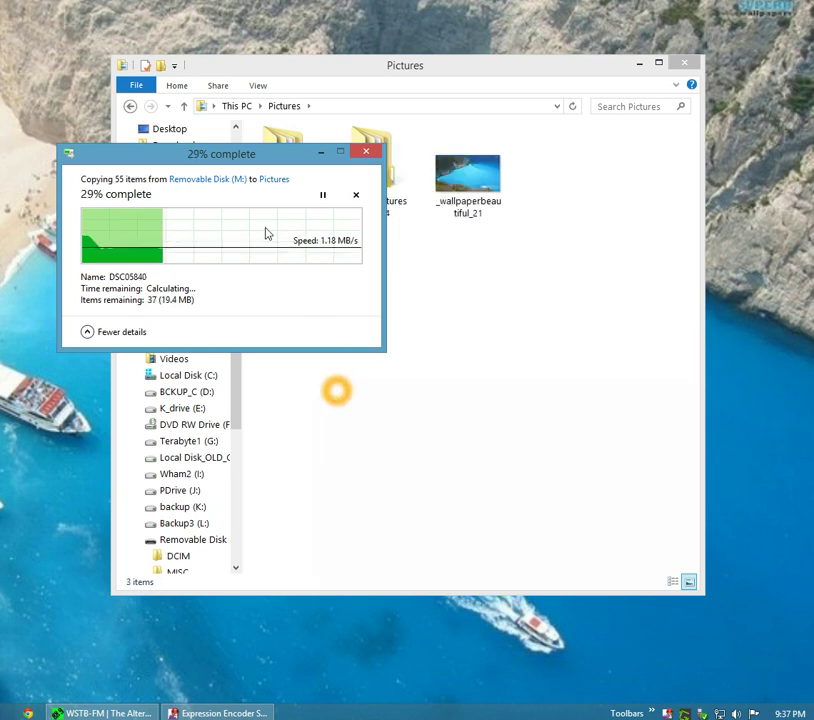
pyautogui.moveTo(240, 153); pyautogui.dragTo(396, 221)
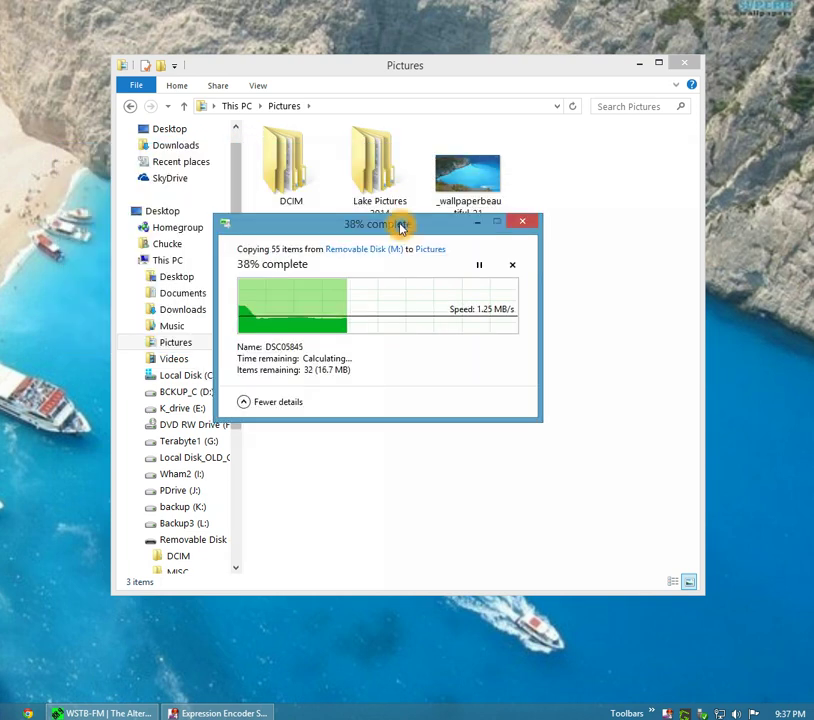
pyautogui.moveTo(433, 281); pyautogui.dragTo(425, 277)
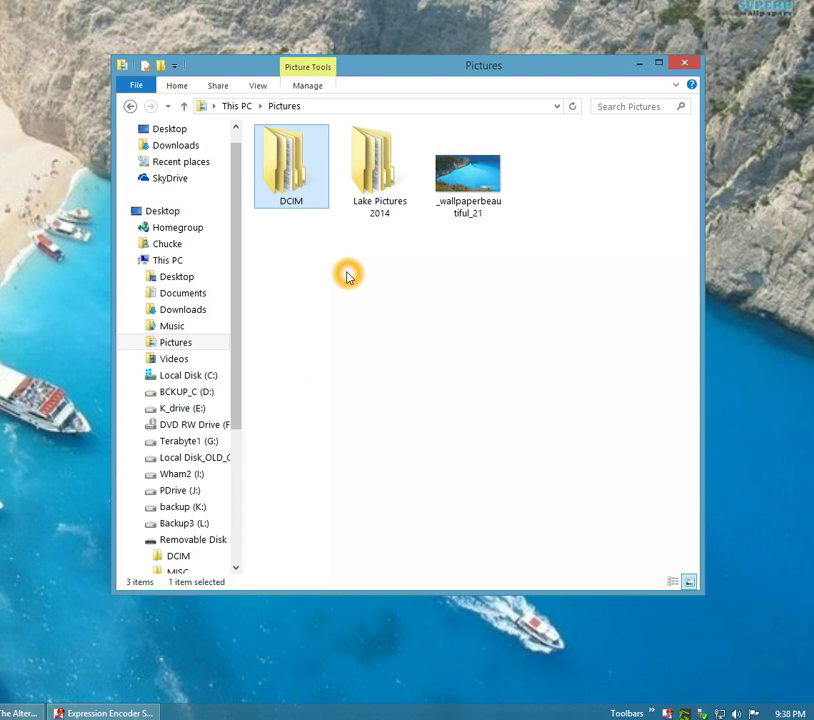
# - Rename the DCIM folder in Pictures to 'Boat Pictures 2014' through its context menu
pyautogui.click(290, 186)
pyautogui.click(287, 186)
pyautogui.moveTo(291, 165)
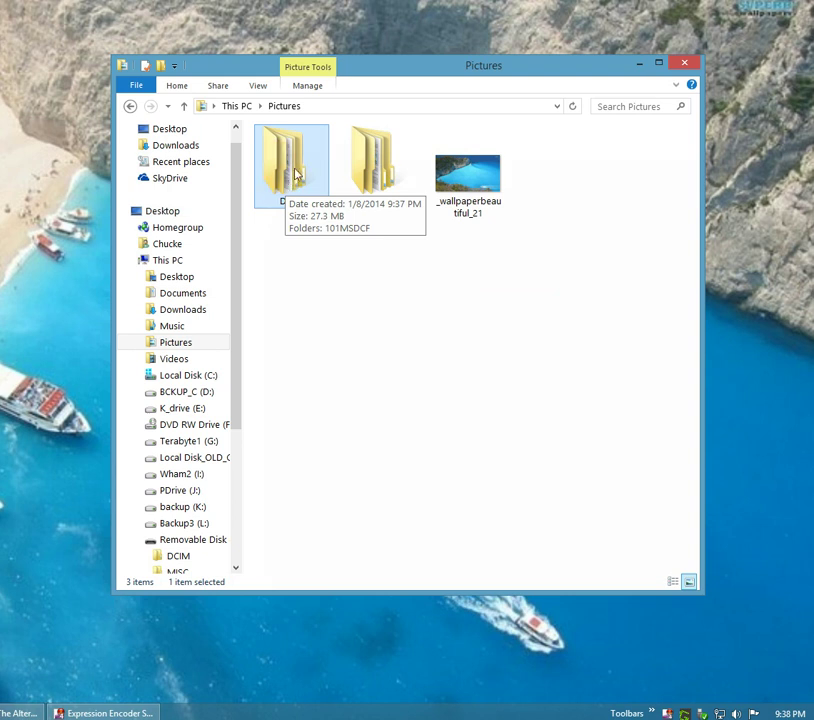
pyautogui.click(277, 169)
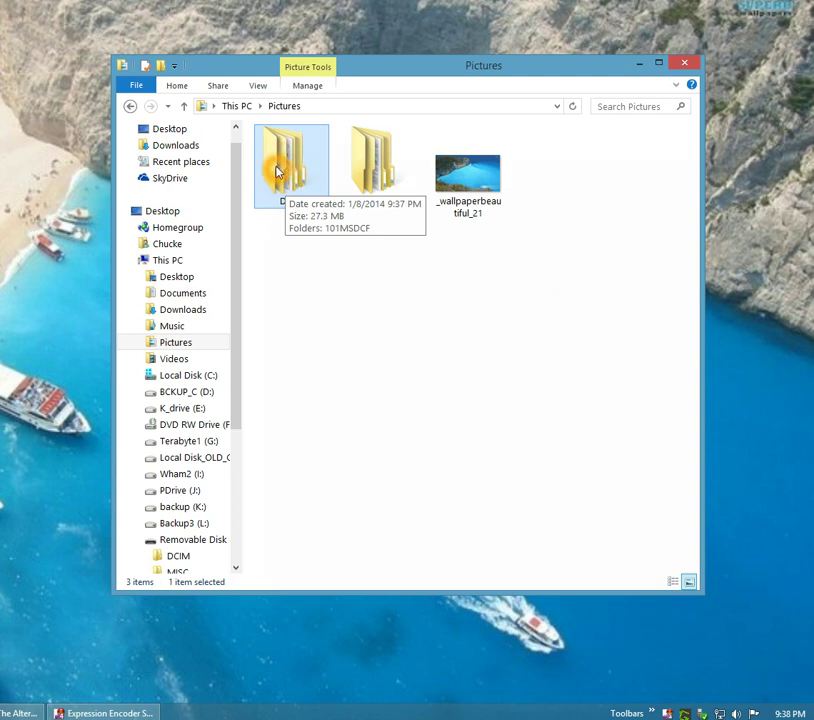
pyautogui.rightClick(277, 170)
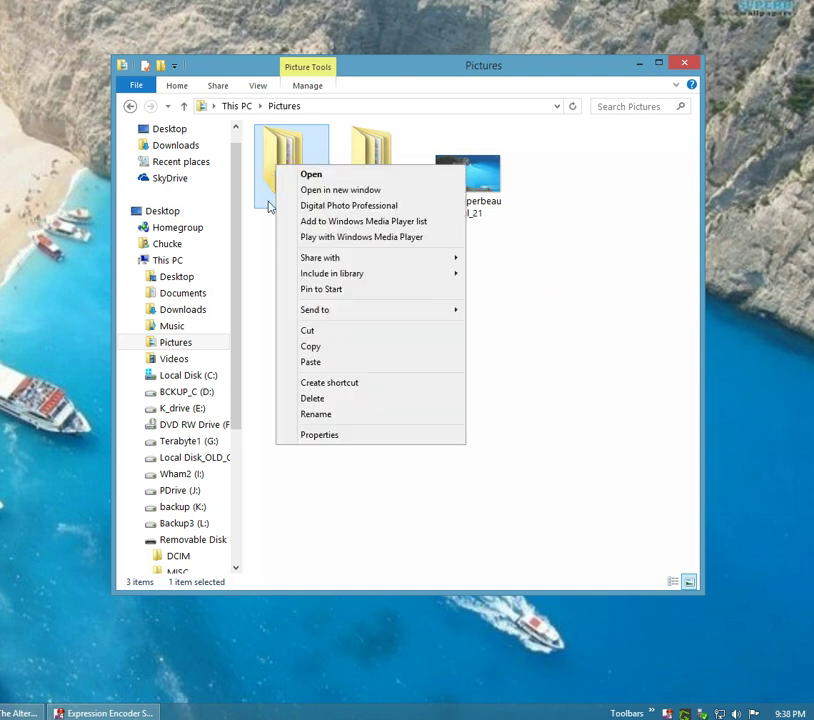
pyautogui.click(320, 418)
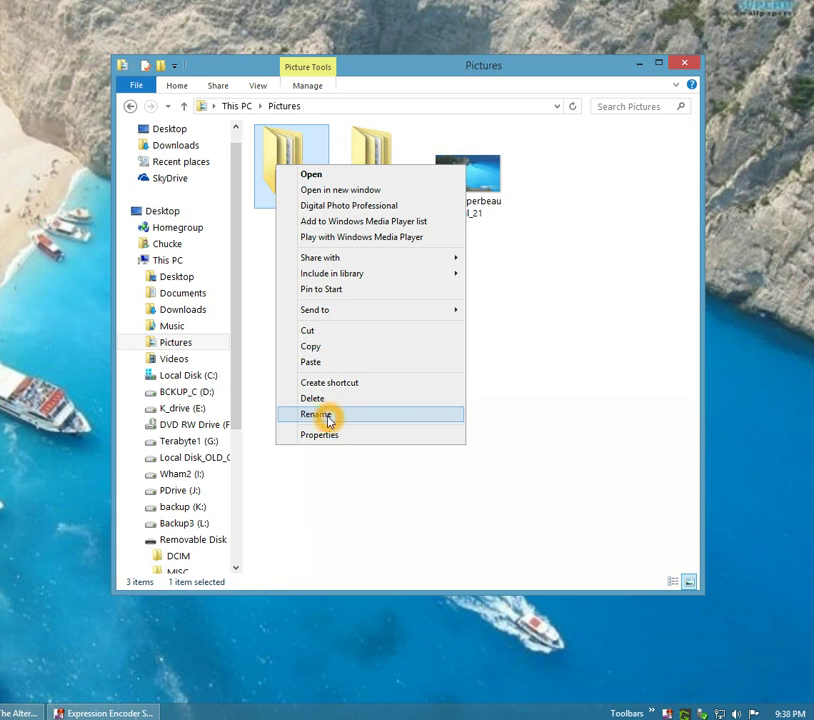
pyautogui.click(325, 418)
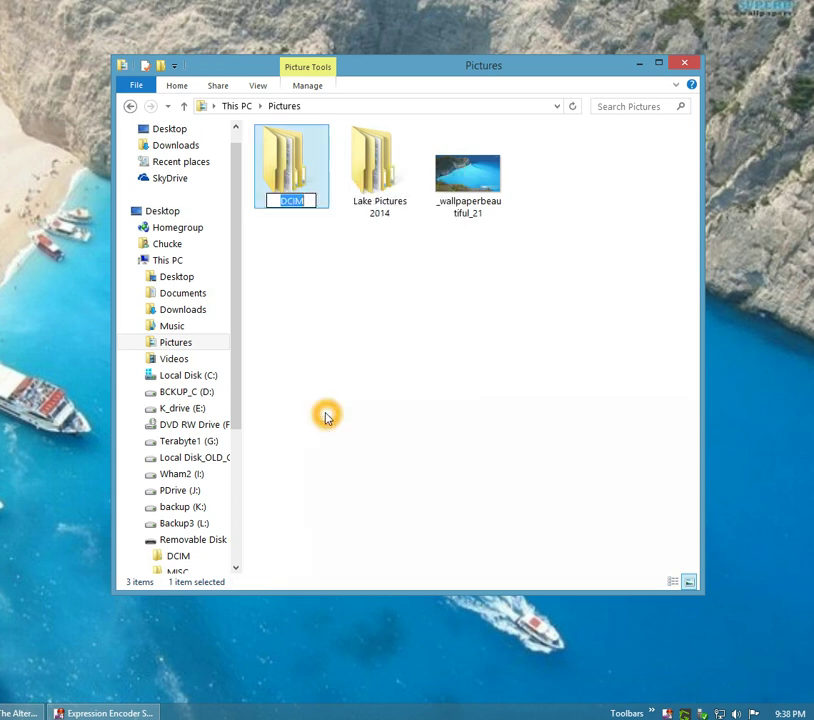
pyautogui.click(298, 230)
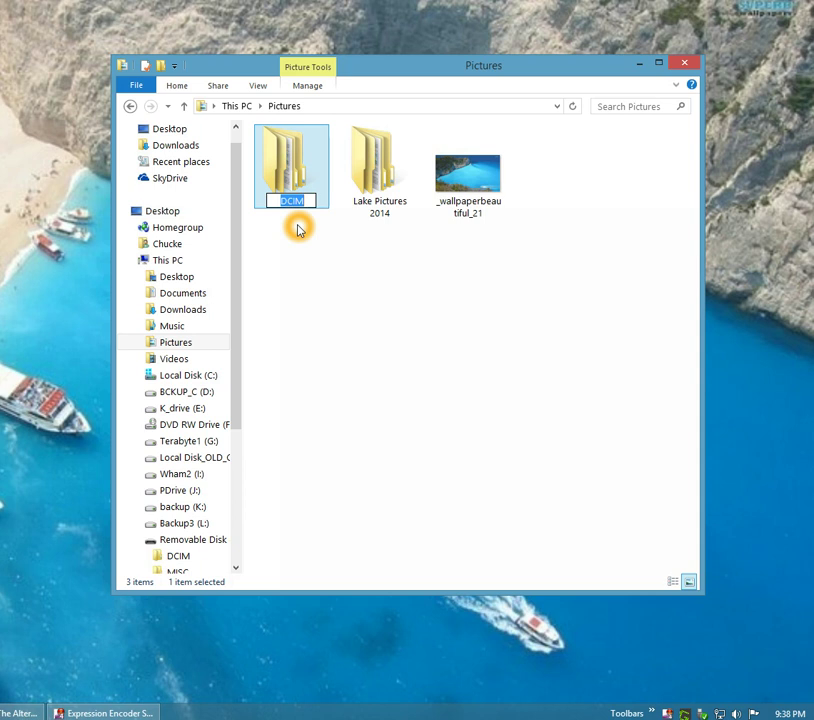
pyautogui.write('Boat')
pyautogui.write(' Pictures')
pyautogui.write(' 2014')
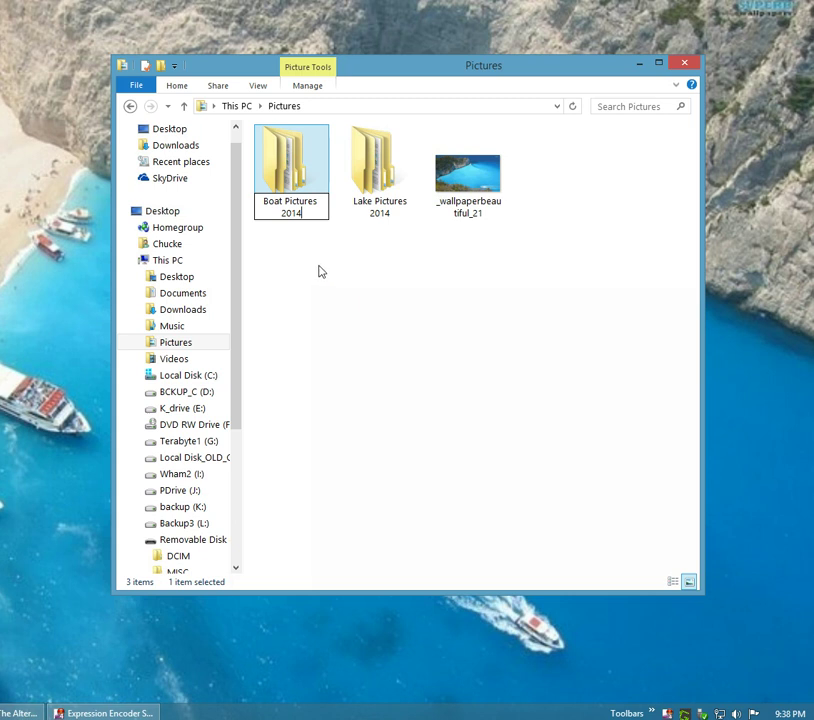
pyautogui.click(328, 268)
pyautogui.click(311, 262)
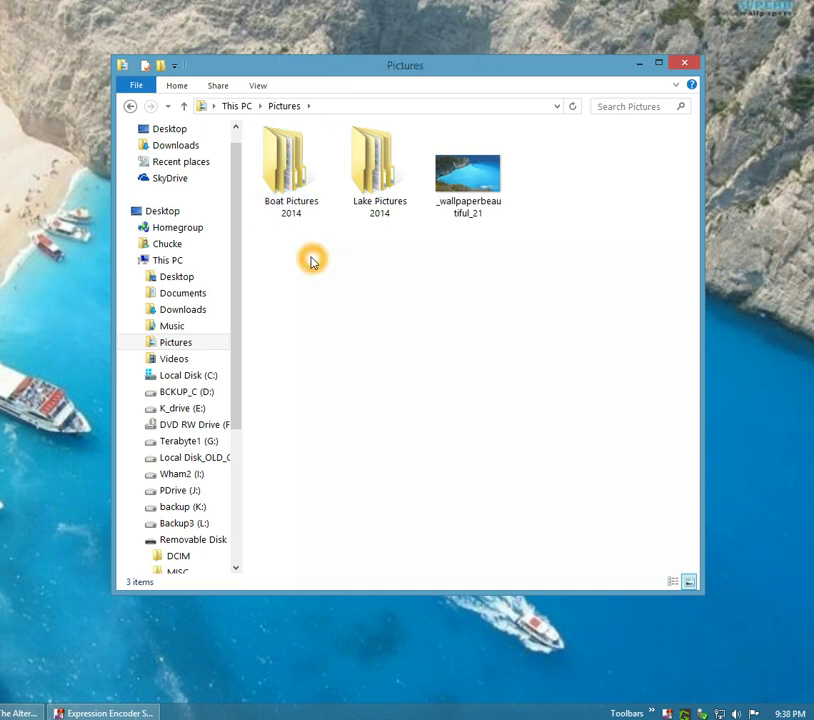
pyautogui.click(295, 262)
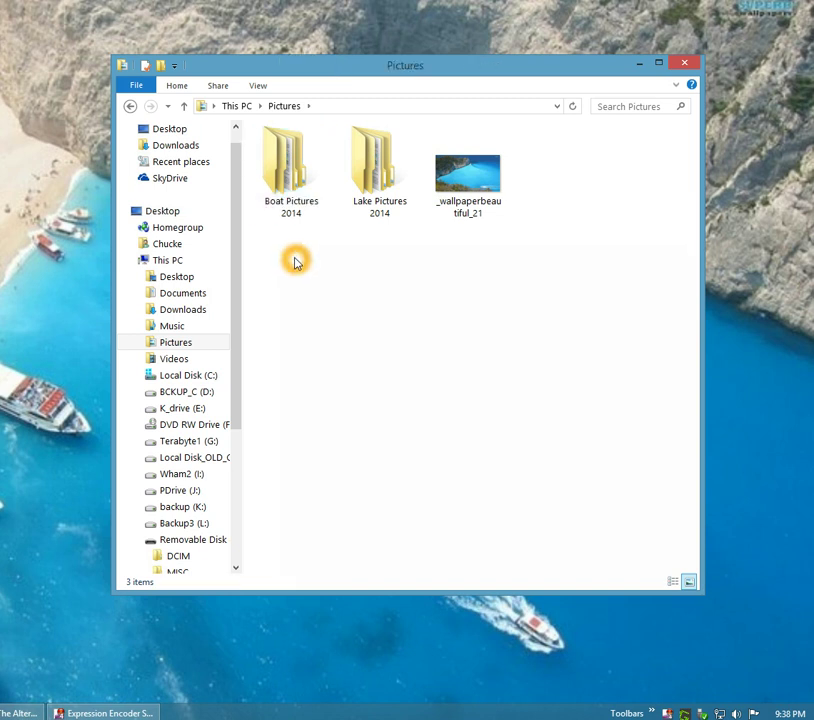
# - Bring up the Safely Remove Hardware device list from the taskbar tray
pyautogui.click(372, 378)
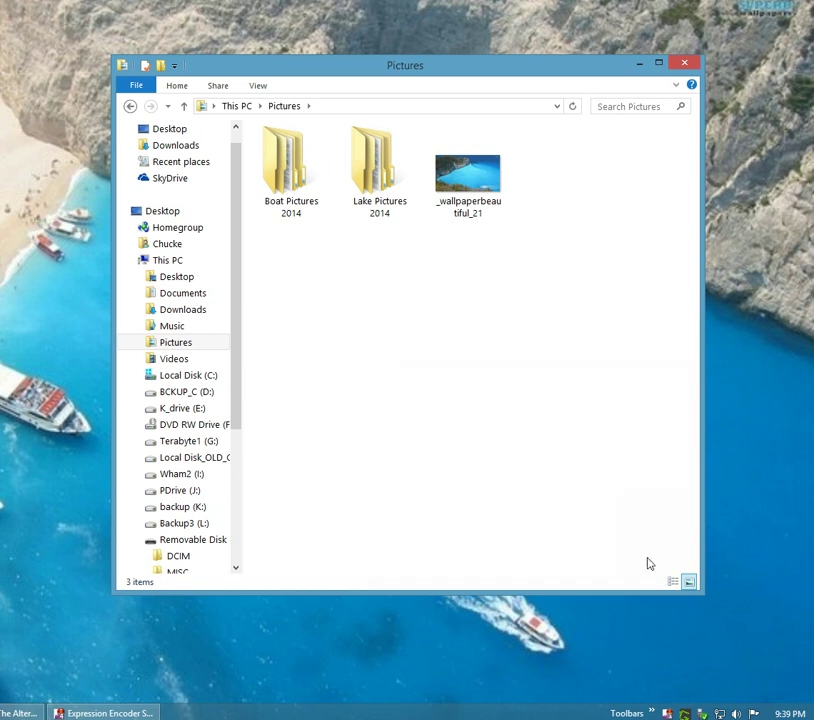
pyautogui.click(704, 713)
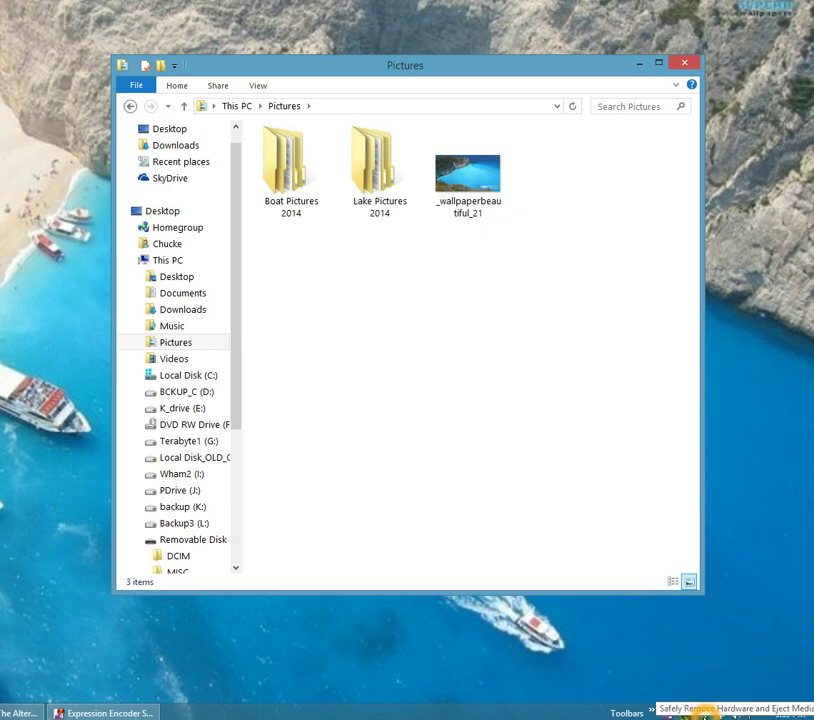
pyautogui.click(704, 704)
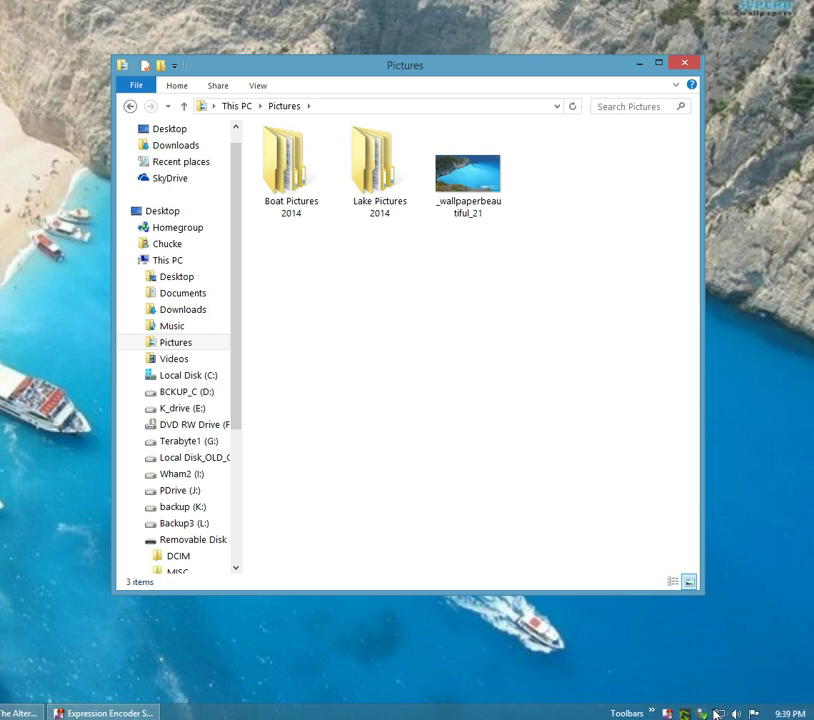
pyautogui.click(708, 710)
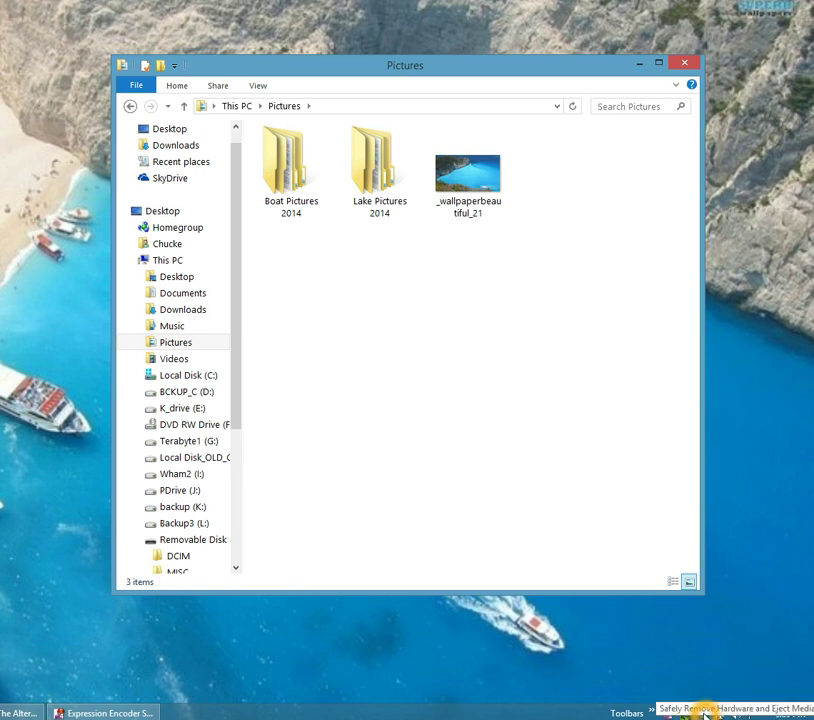
pyautogui.click(706, 712)
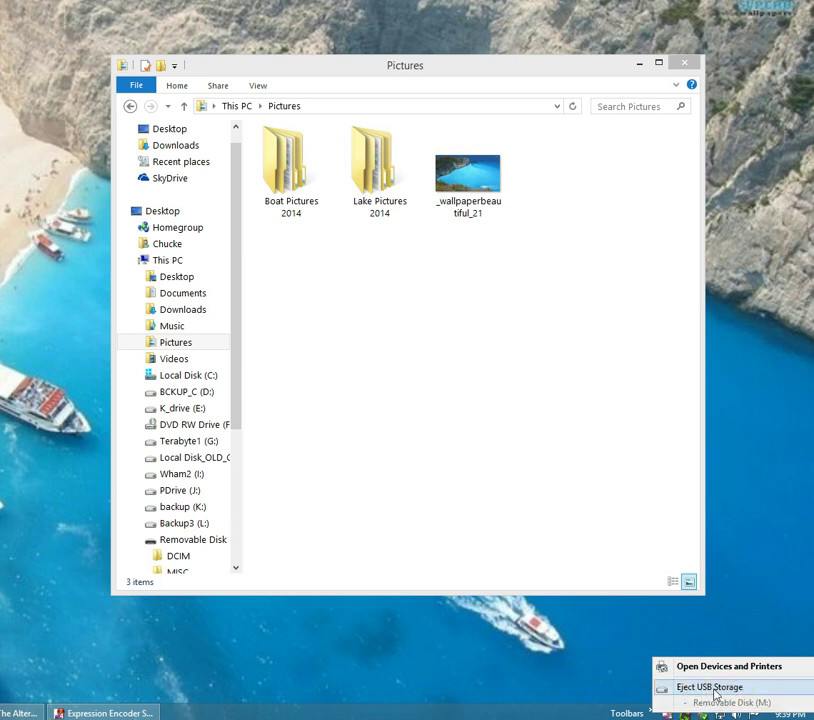
# - Eject the USB memory card Removable Disk (M:) and dismiss the Safe To Remove notice
pyautogui.click(736, 688)
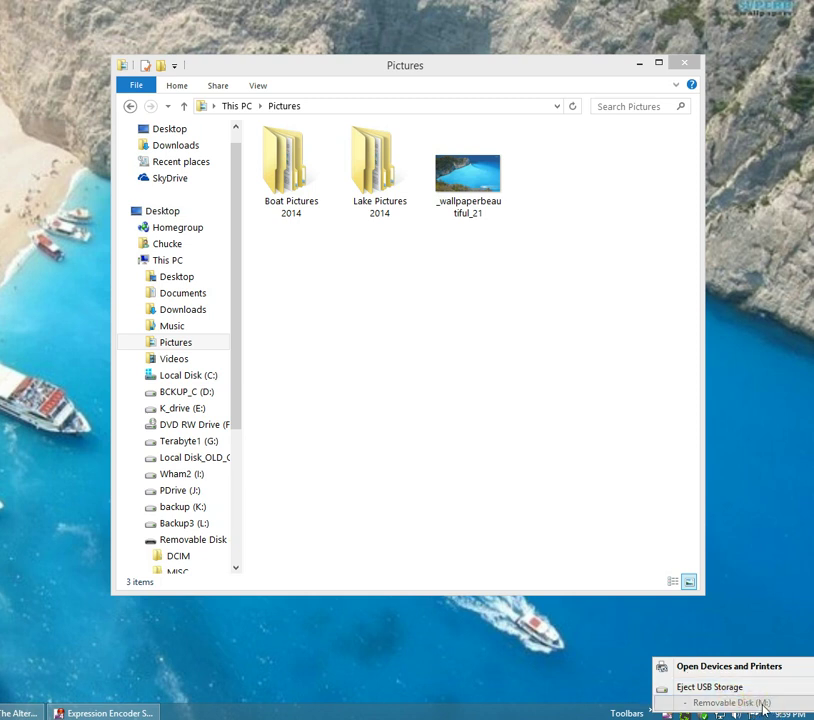
pyautogui.click(760, 704)
pyautogui.click(718, 688)
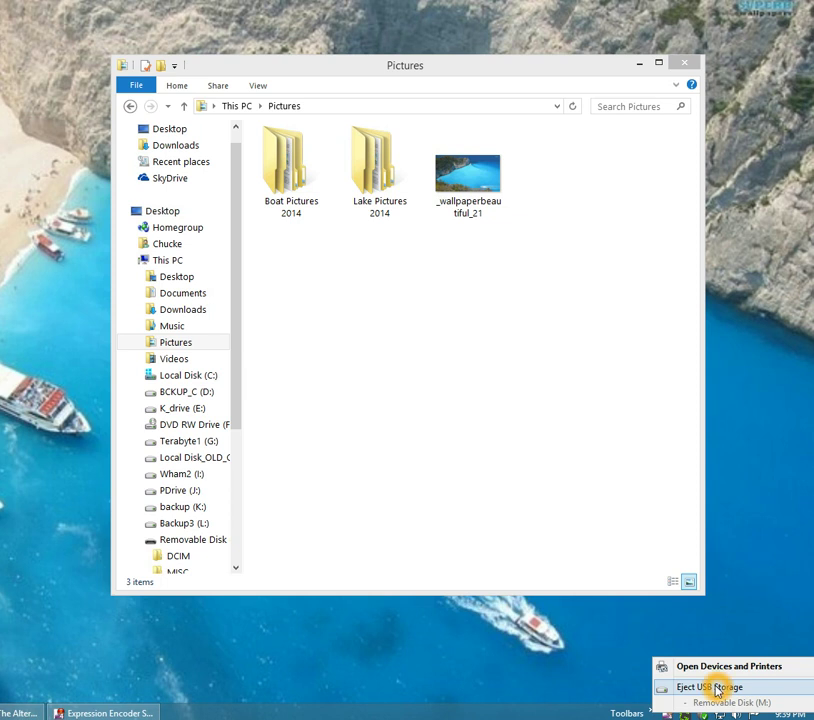
pyautogui.click(713, 690)
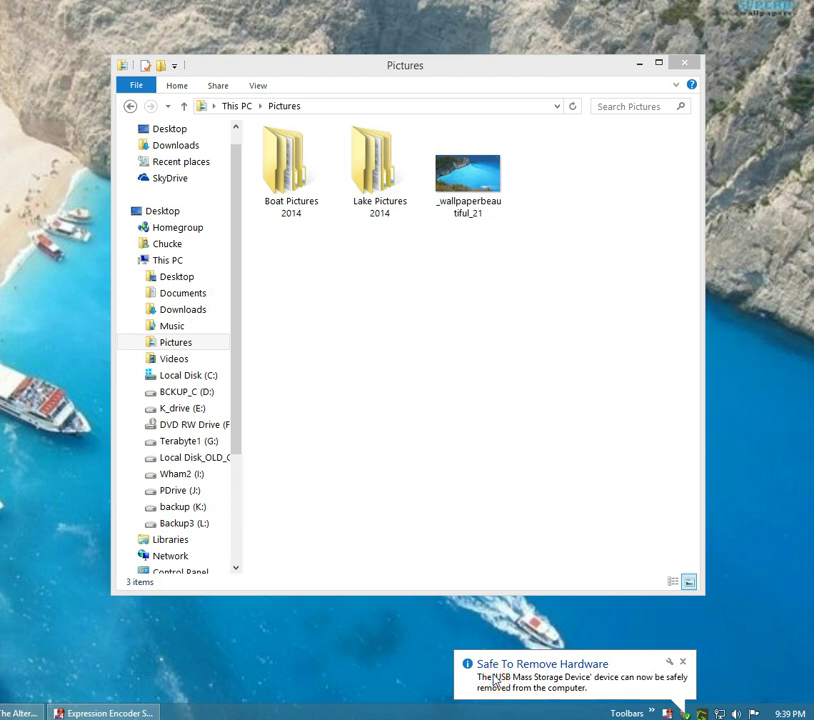
pyautogui.click(592, 672)
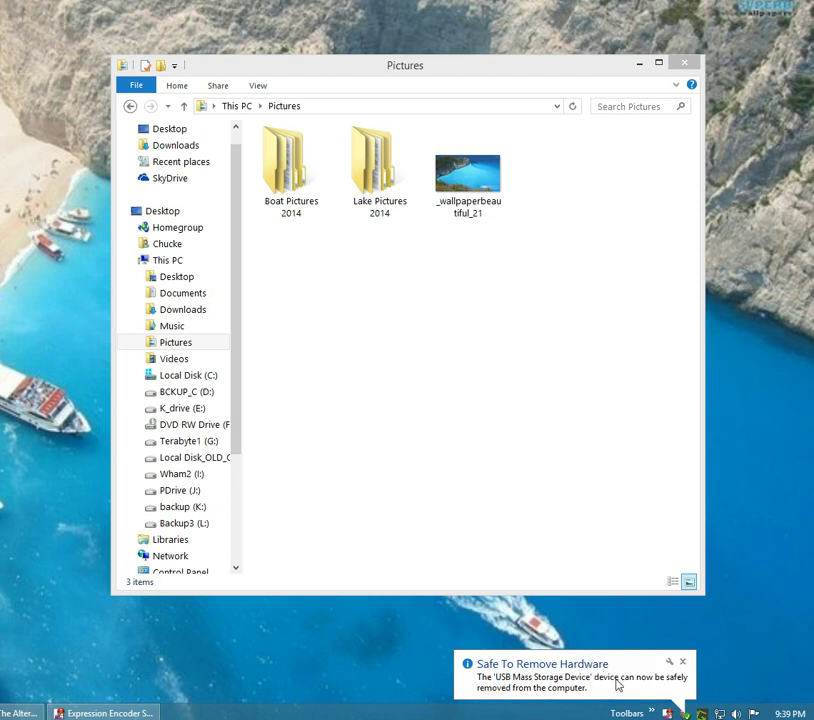